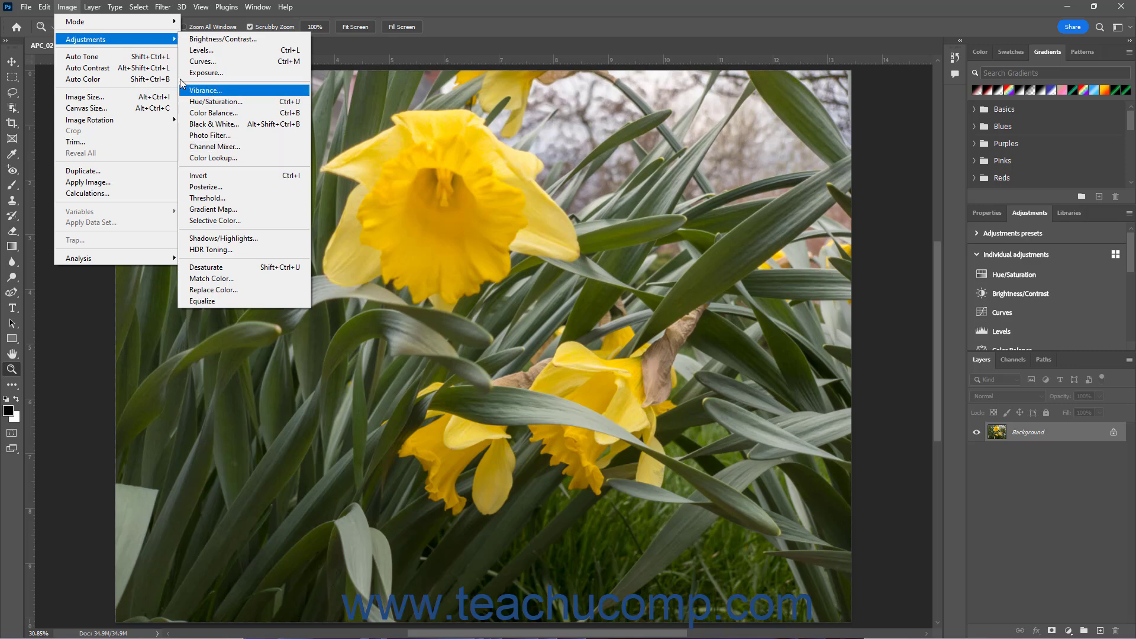
# Apply the Ripple distortion filter to the Background layer with an amount of 444% and medium size.
pyautogui.click(74, 11)
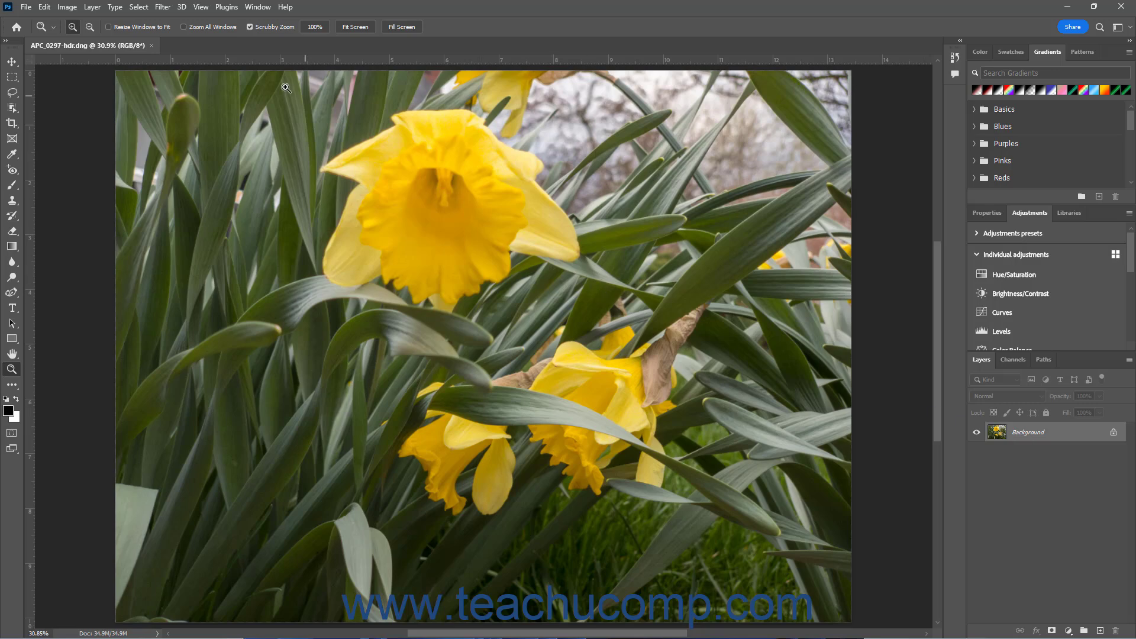
pyautogui.click(161, 8)
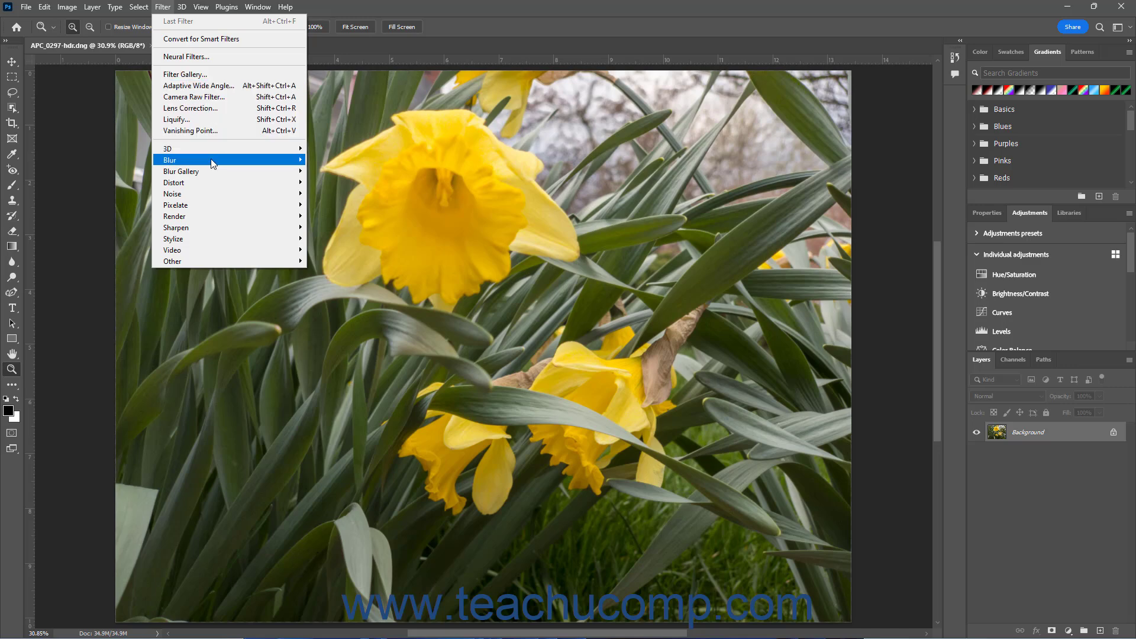
pyautogui.moveTo(233, 183)
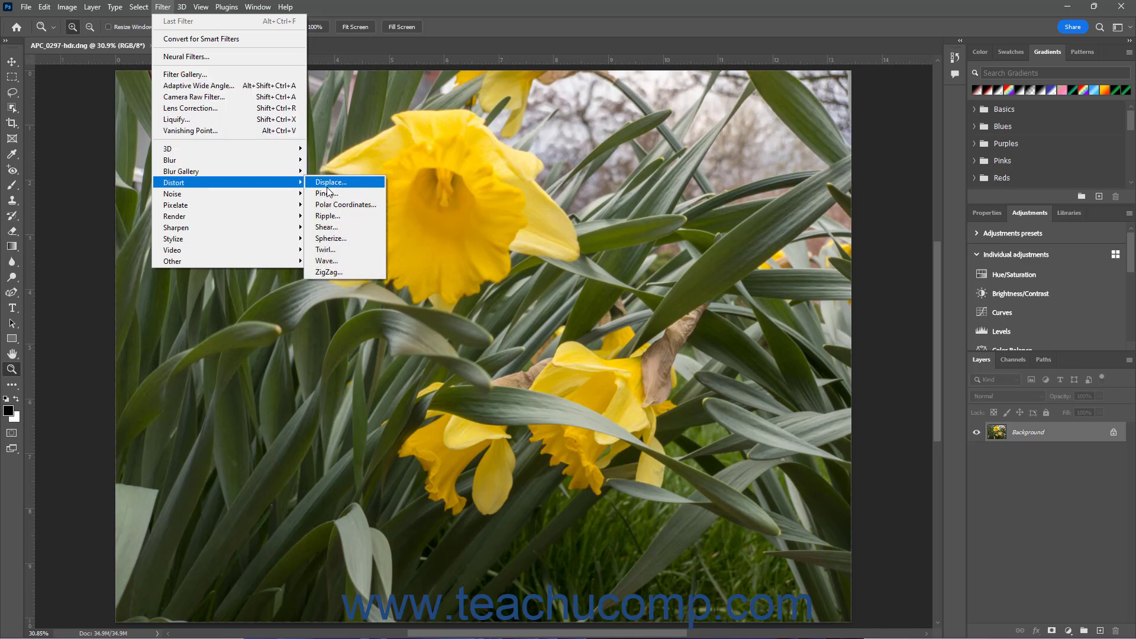
pyautogui.click(334, 217)
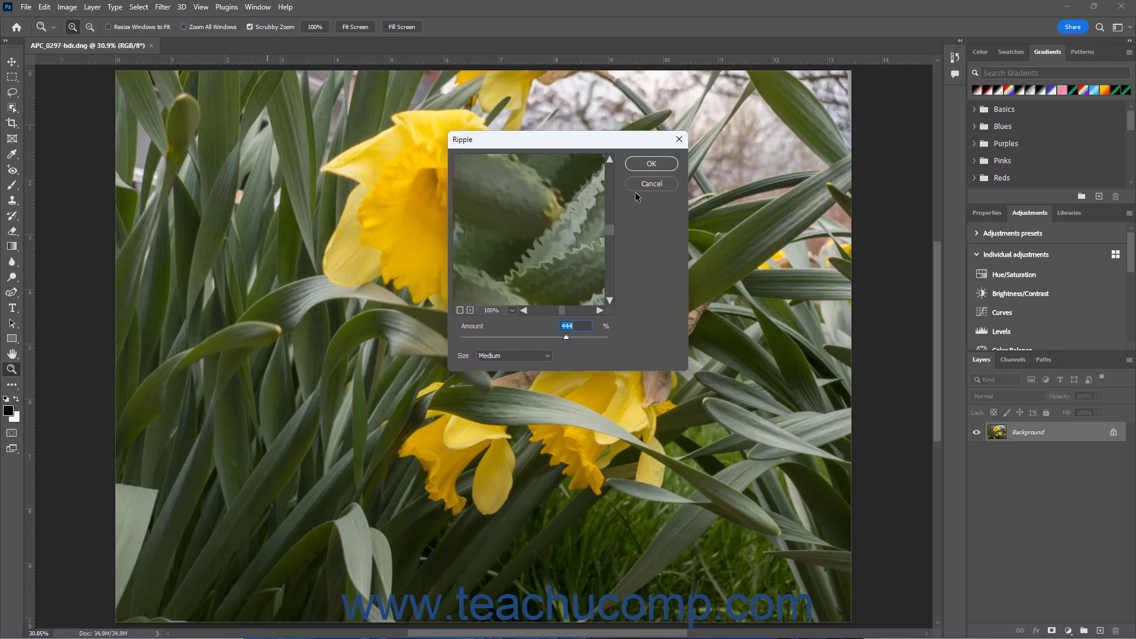
pyautogui.click(644, 164)
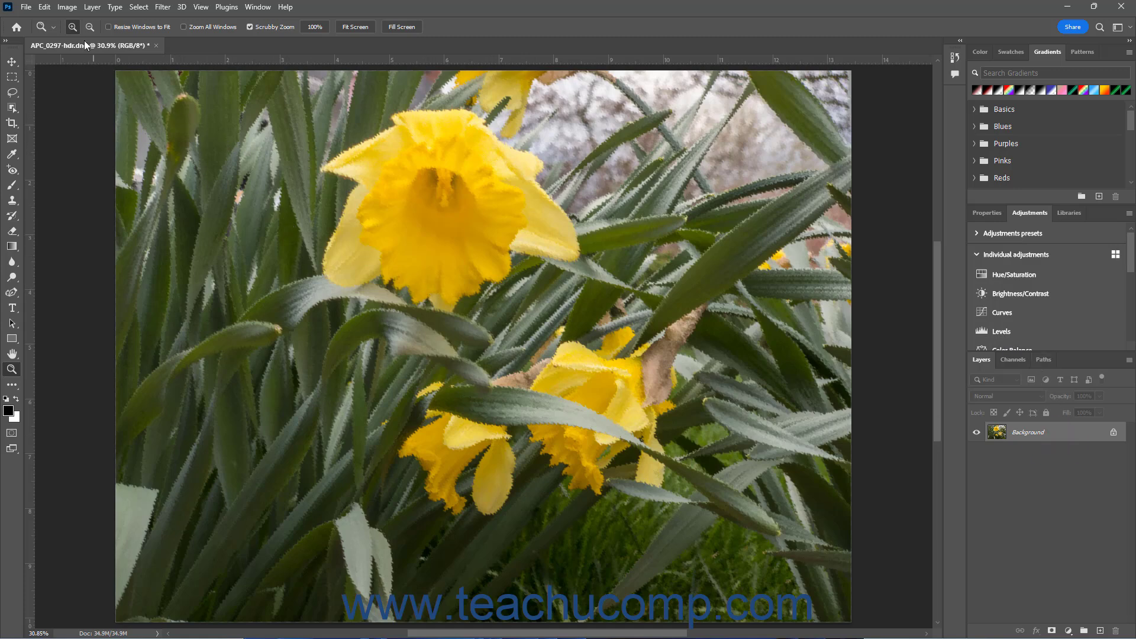
# Apply the Auto Color correction to the rippled image.
pyautogui.click(67, 7)
pyautogui.moveTo(84, 39)
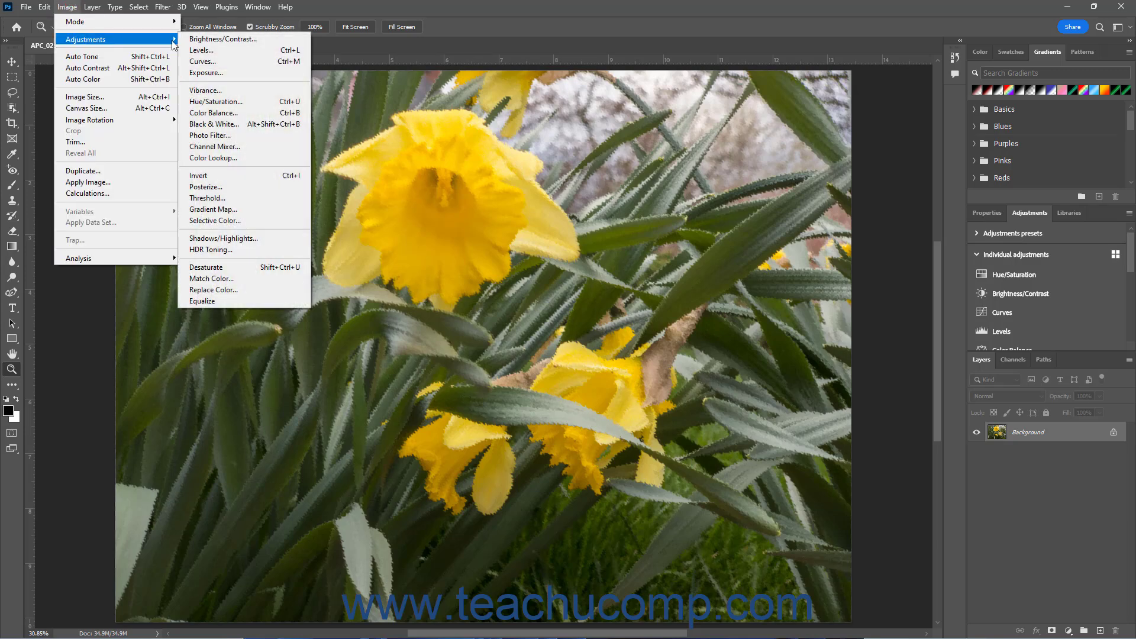
pyautogui.click(105, 80)
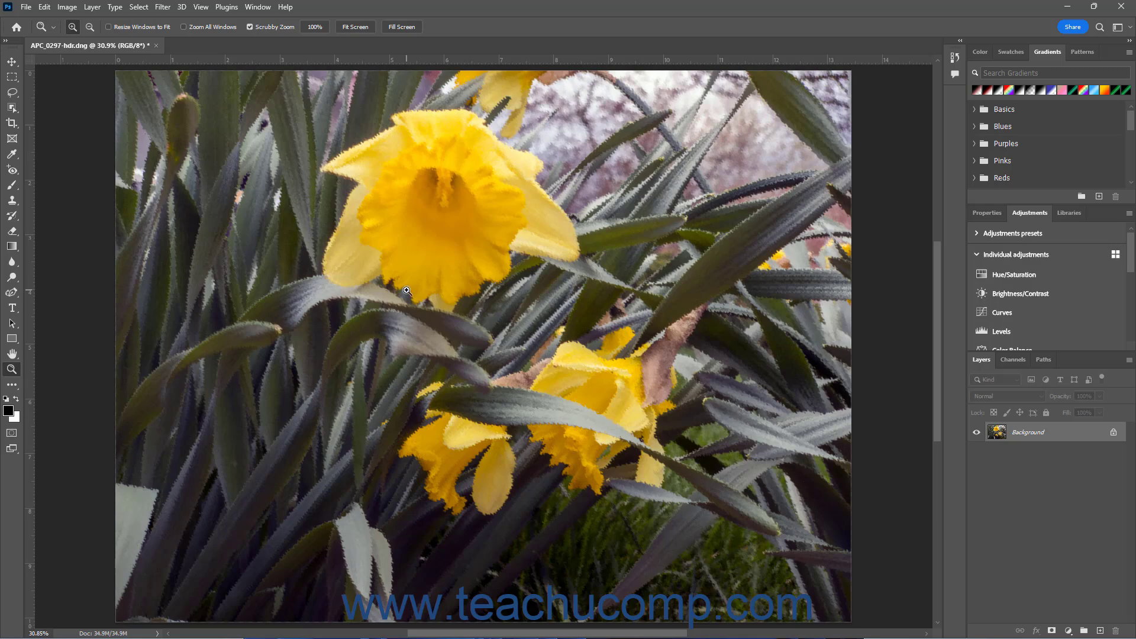
# Undo Auto Color and revert the image to its Open history state.
pyautogui.click(45, 7)
pyautogui.click(54, 21)
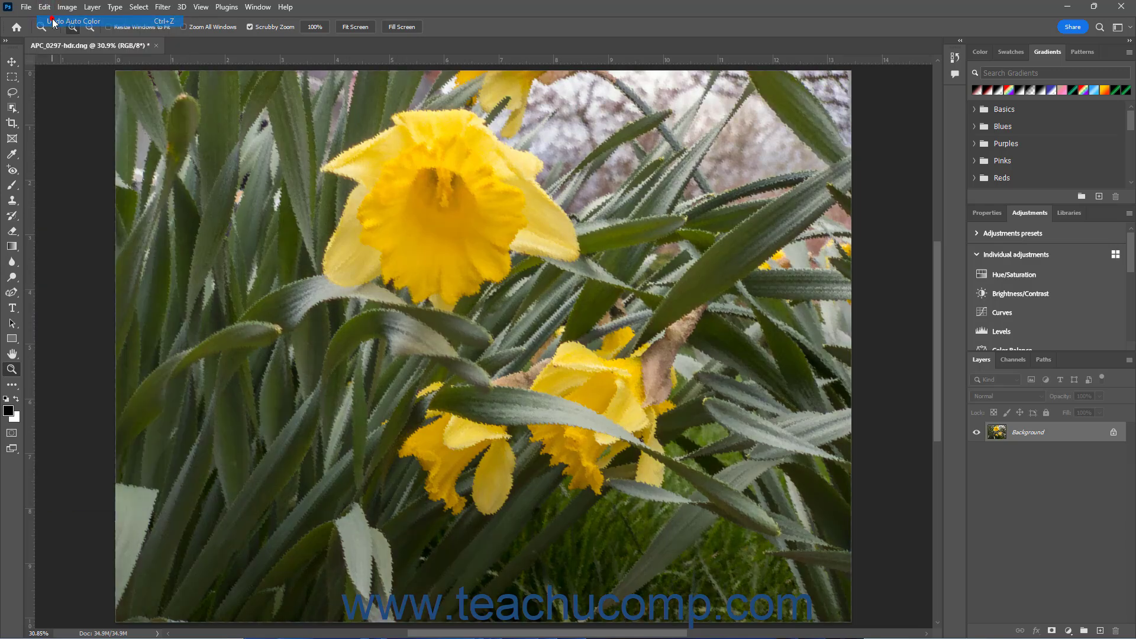
pyautogui.click(953, 56)
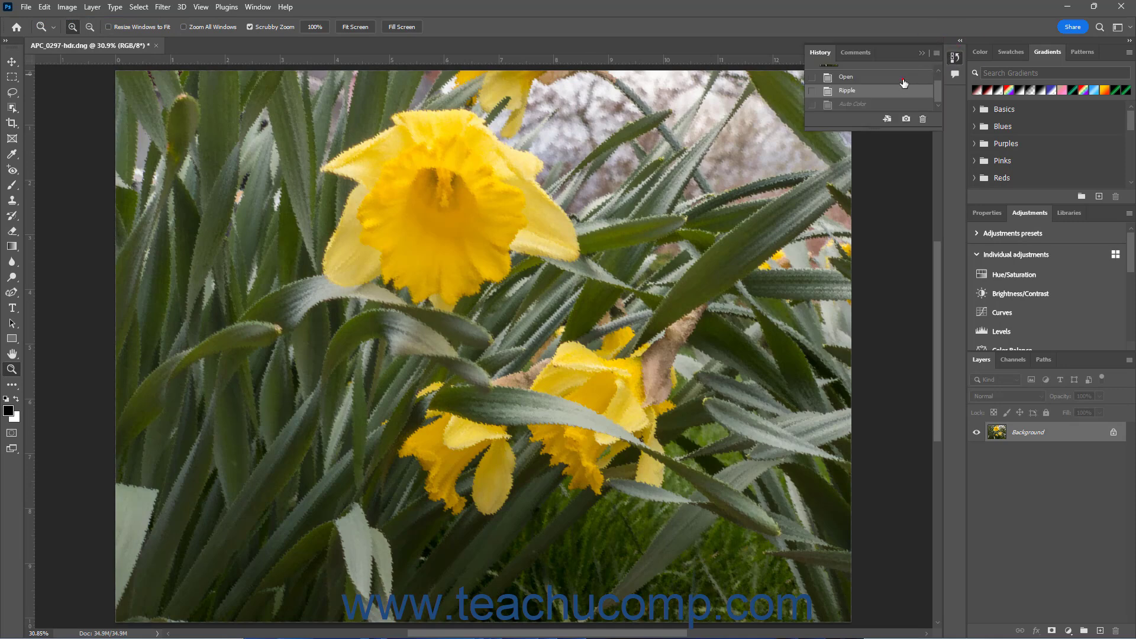
pyautogui.click(908, 77)
pyautogui.click(954, 59)
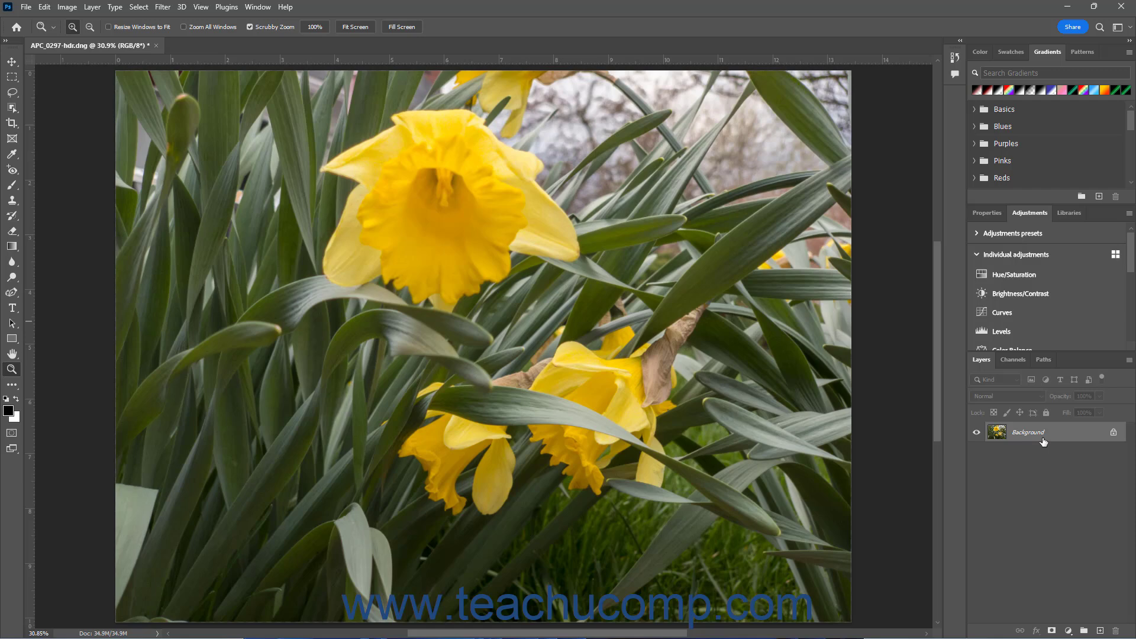
pyautogui.click(67, 8)
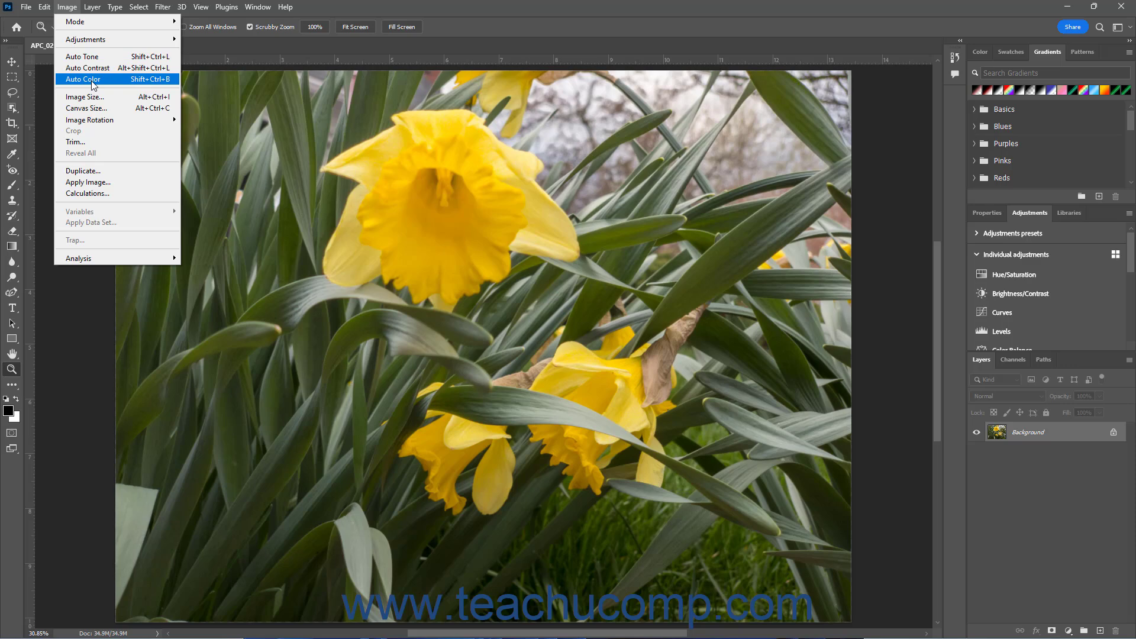
pyautogui.click(69, 8)
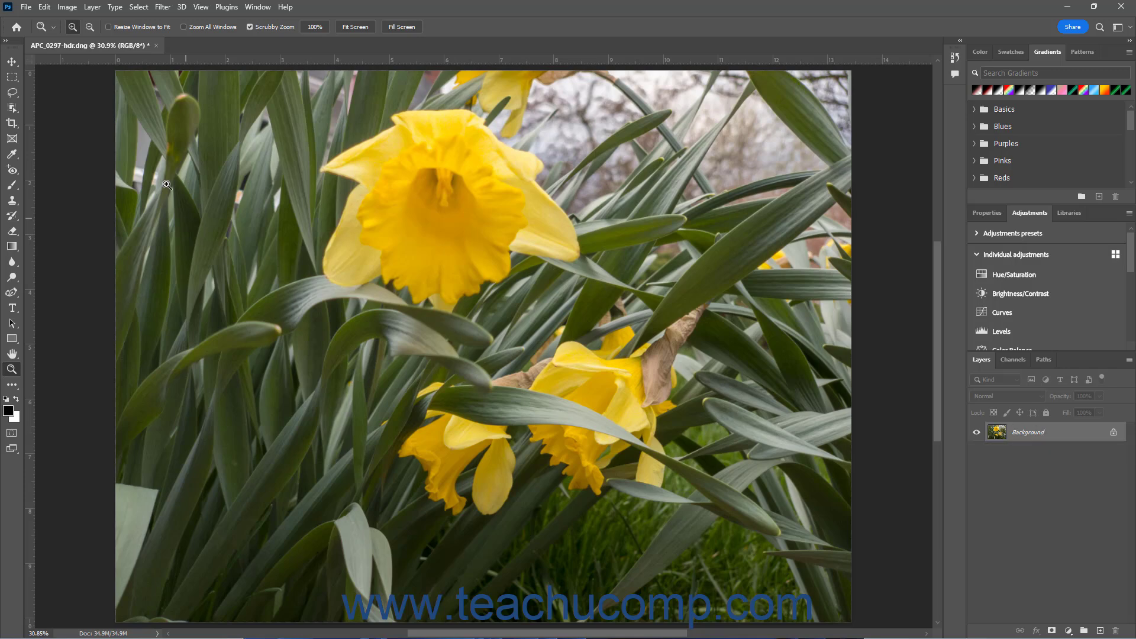
# Convert the Background layer into a smart object for re-editable smart filters.
pyautogui.click(95, 7)
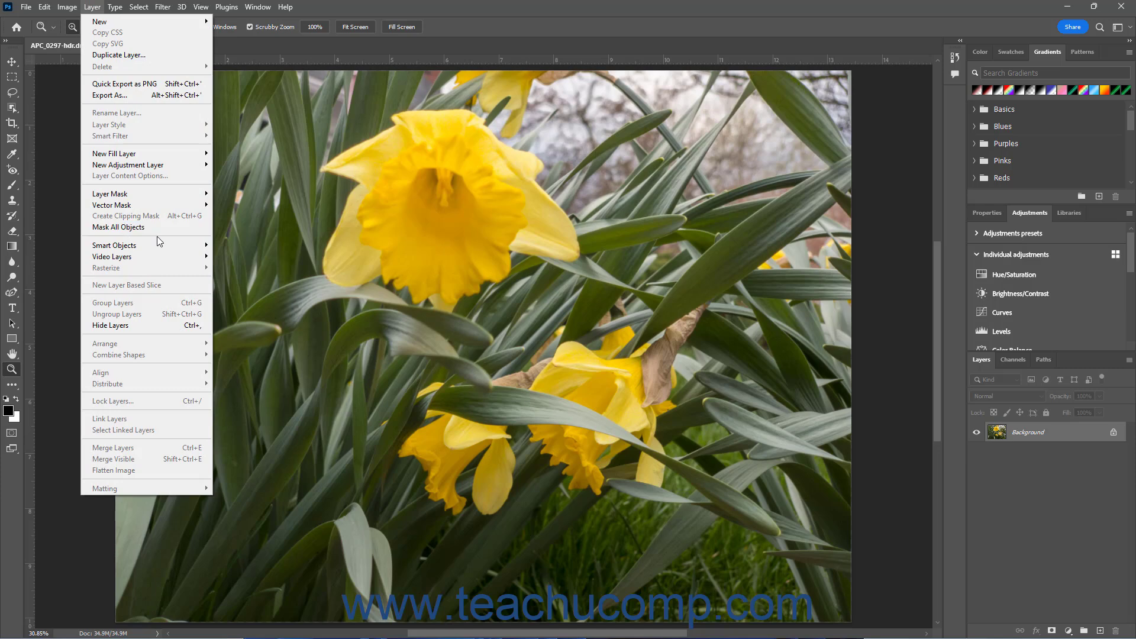
pyautogui.moveTo(160, 248)
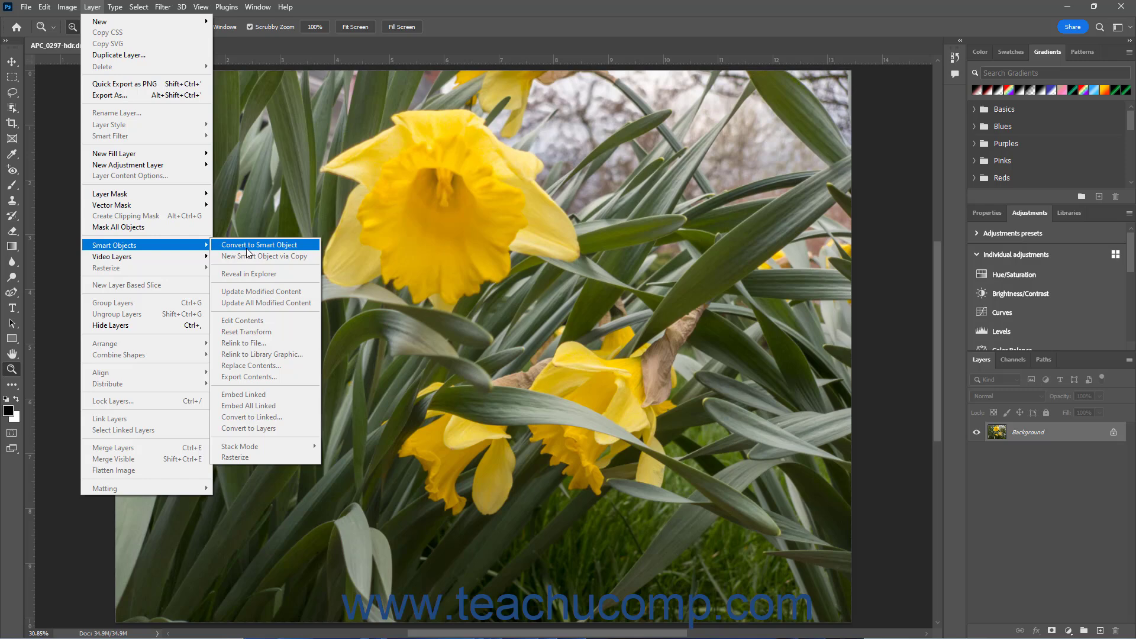
pyautogui.moveTo(159, 10)
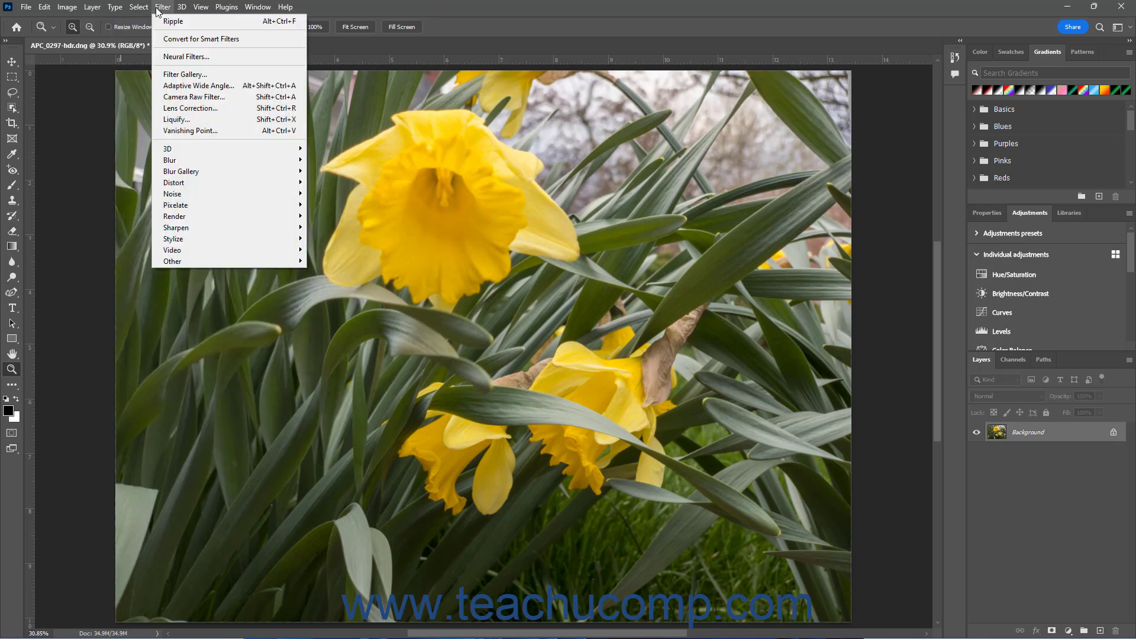
pyautogui.click(173, 40)
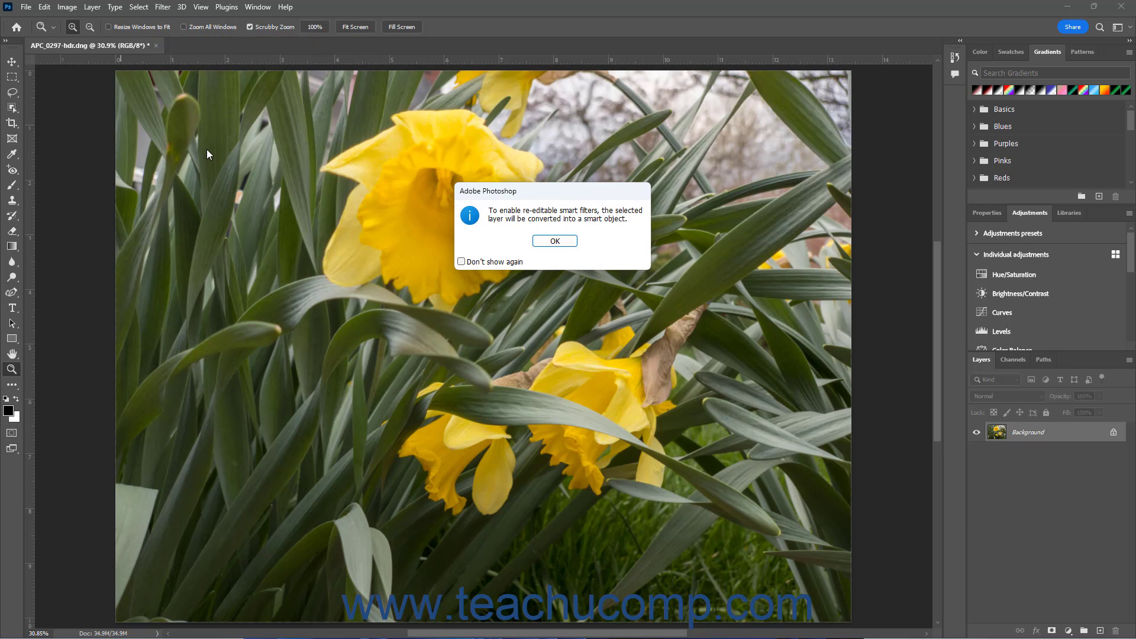
pyautogui.click(556, 241)
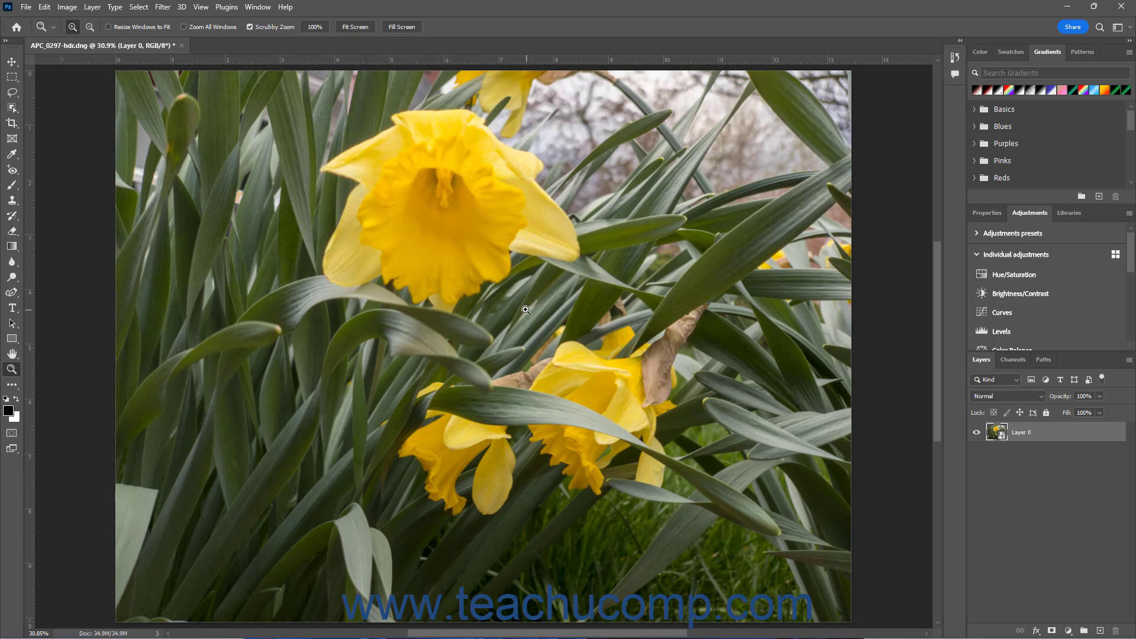
# Apply the Twirl distortion as a smart filter to Layer 0 with an angle of 412 degrees.
pyautogui.click(163, 7)
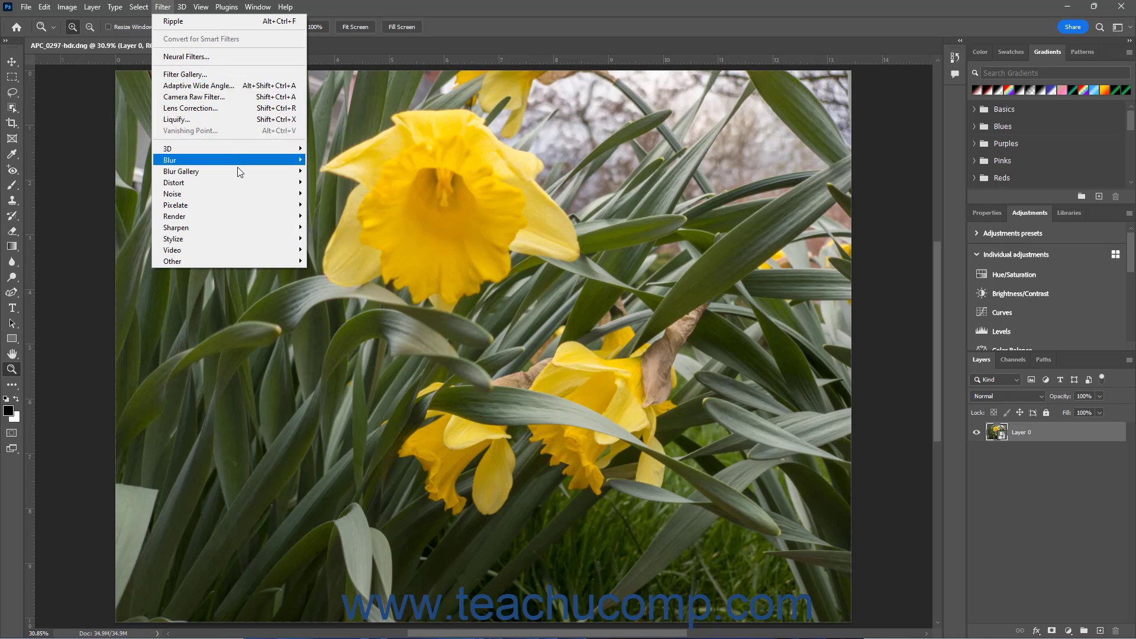
pyautogui.moveTo(257, 184)
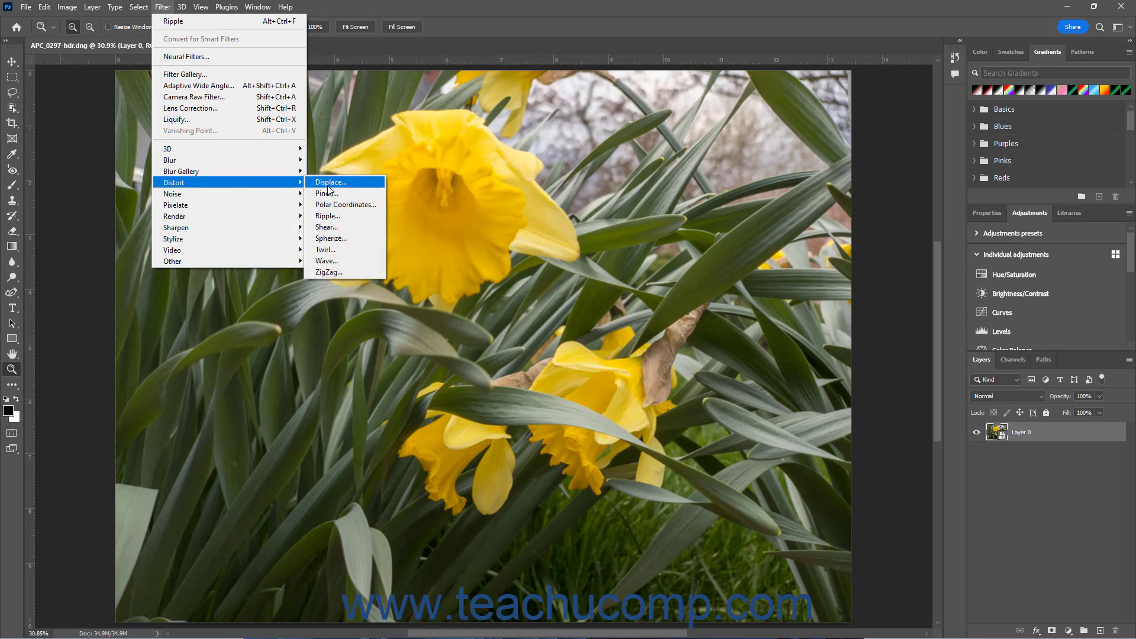
pyautogui.click(326, 249)
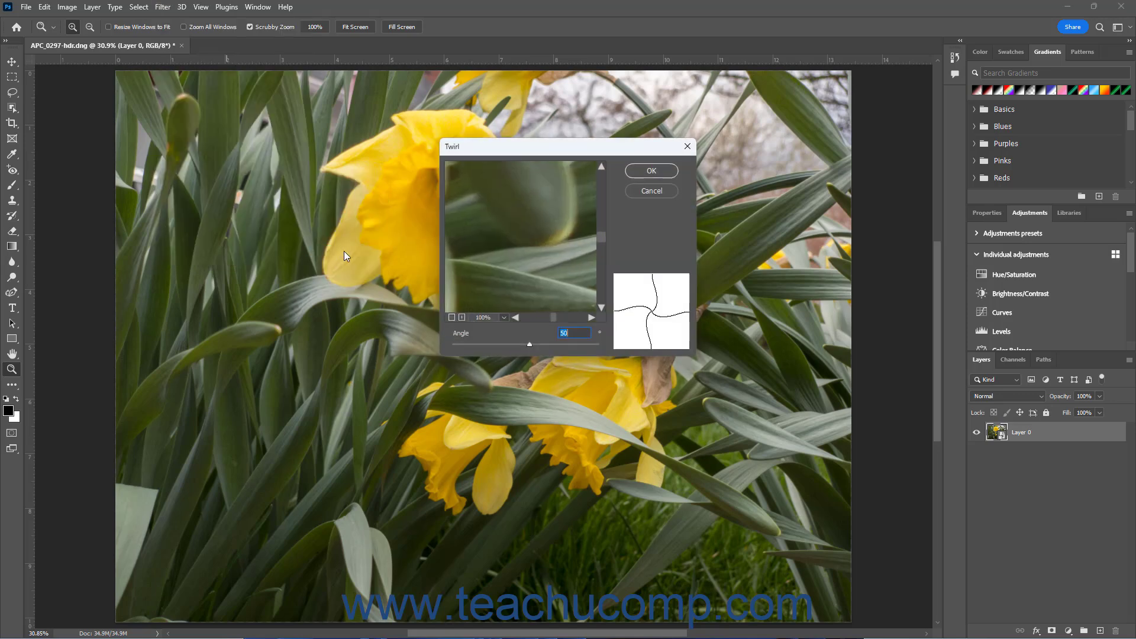
pyautogui.click(555, 343)
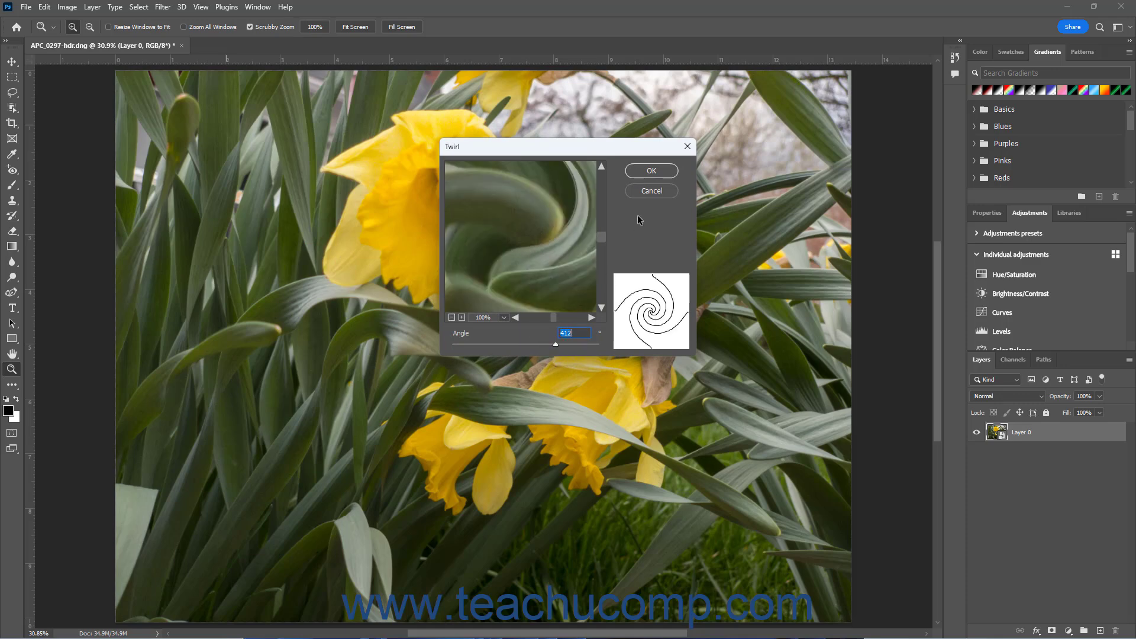
pyautogui.click(651, 171)
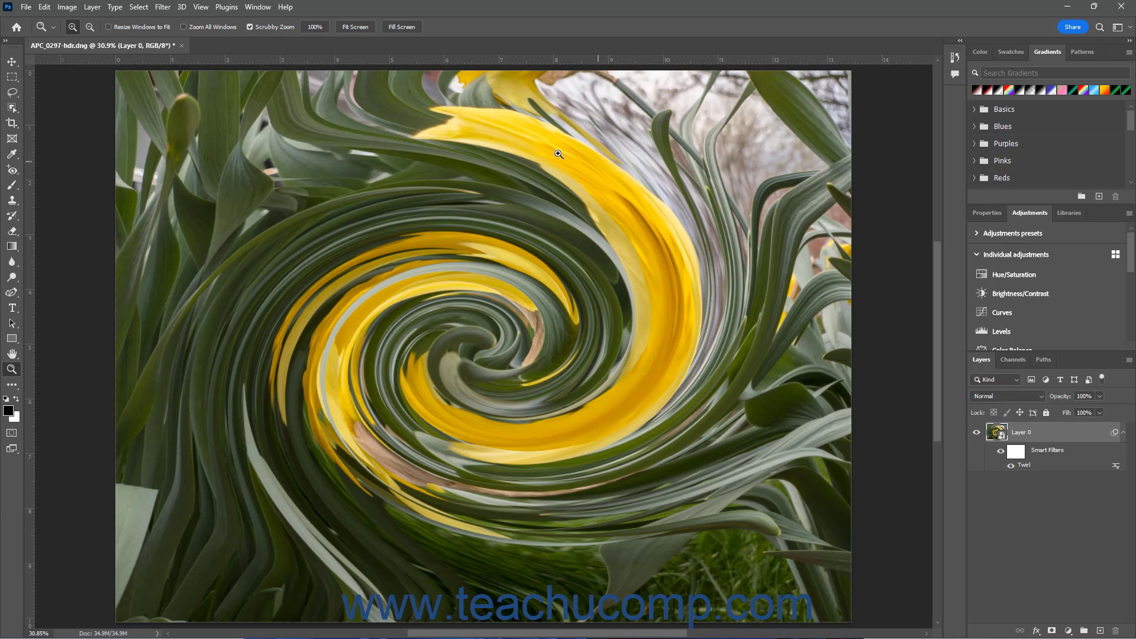
# Add a Vibrance adjustment to the smart object with vibrance +33 and saturation +42.
pyautogui.click(67, 7)
pyautogui.moveTo(85, 41)
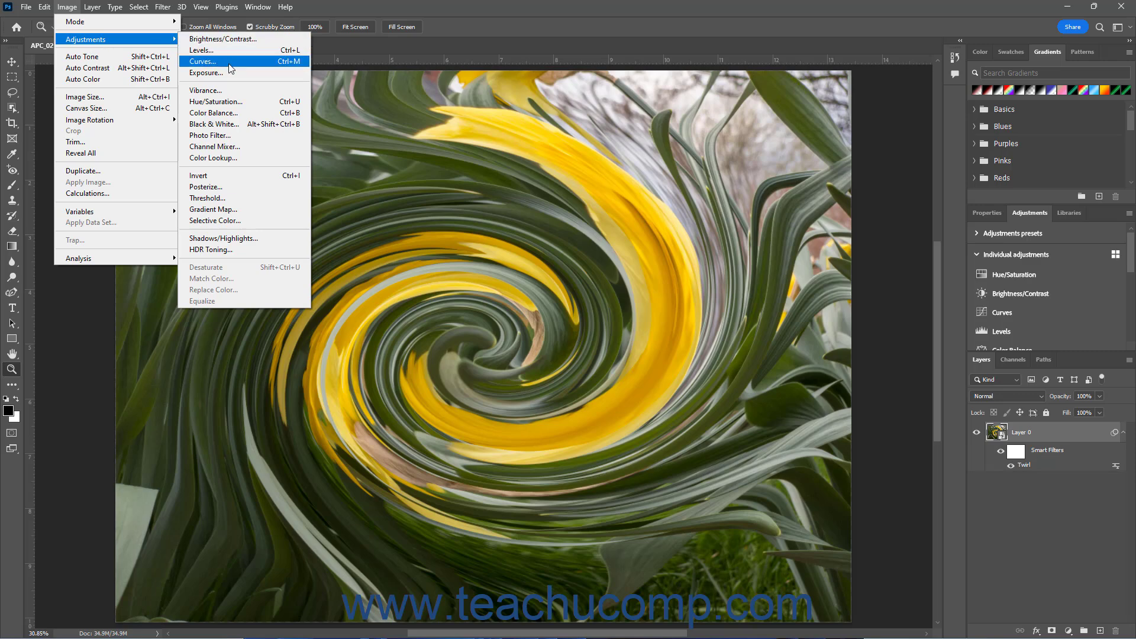
pyautogui.click(234, 89)
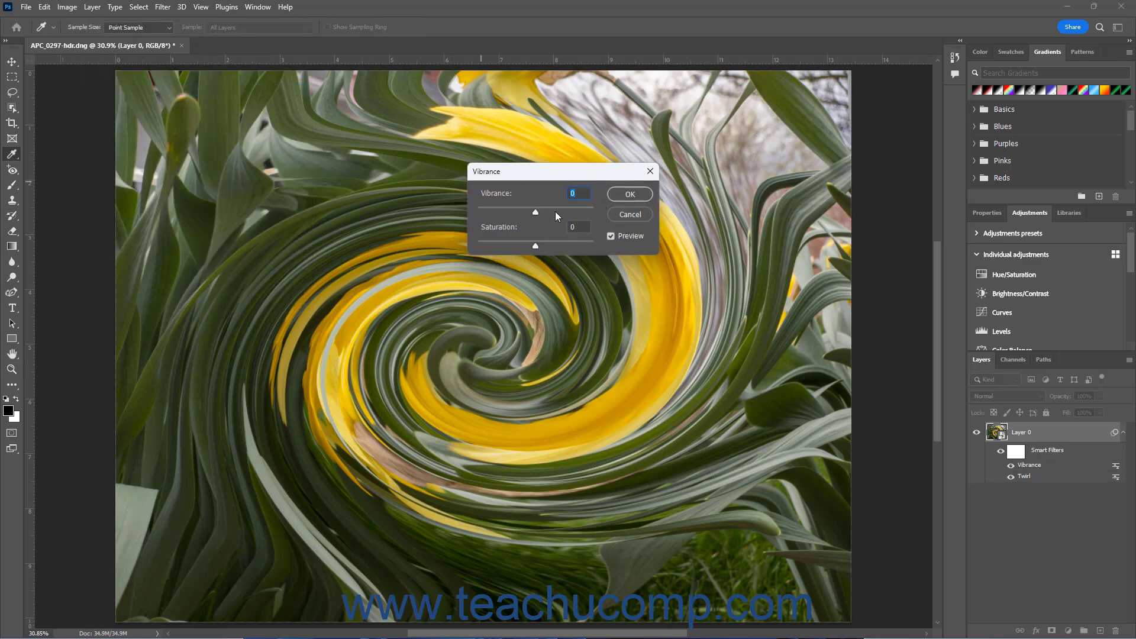
pyautogui.click(560, 243)
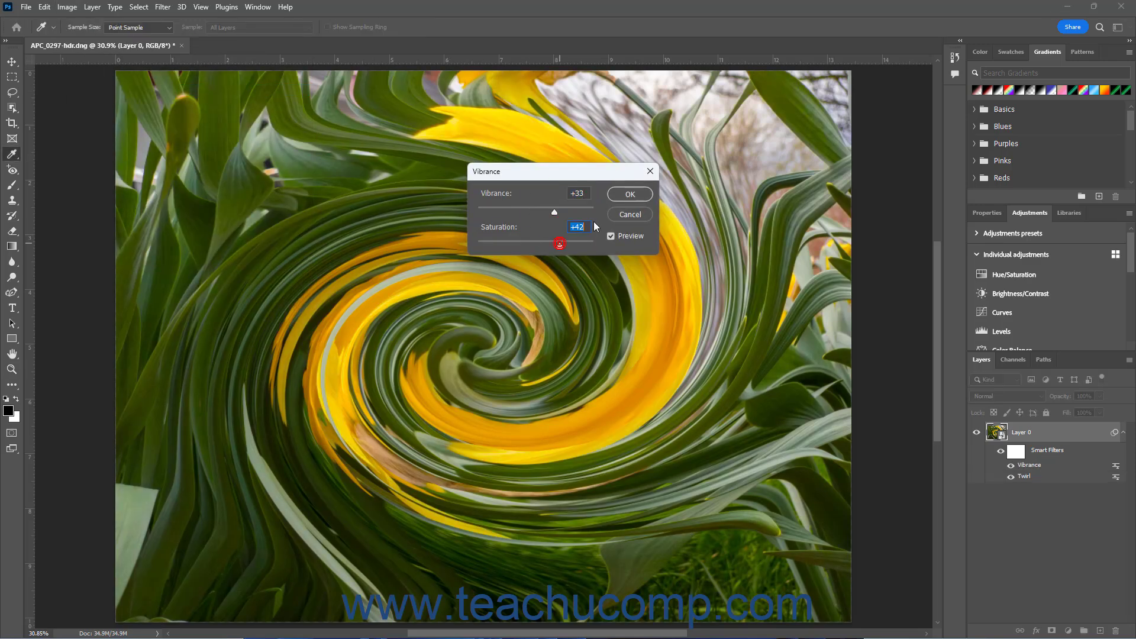
pyautogui.click(621, 195)
pyautogui.press('z')
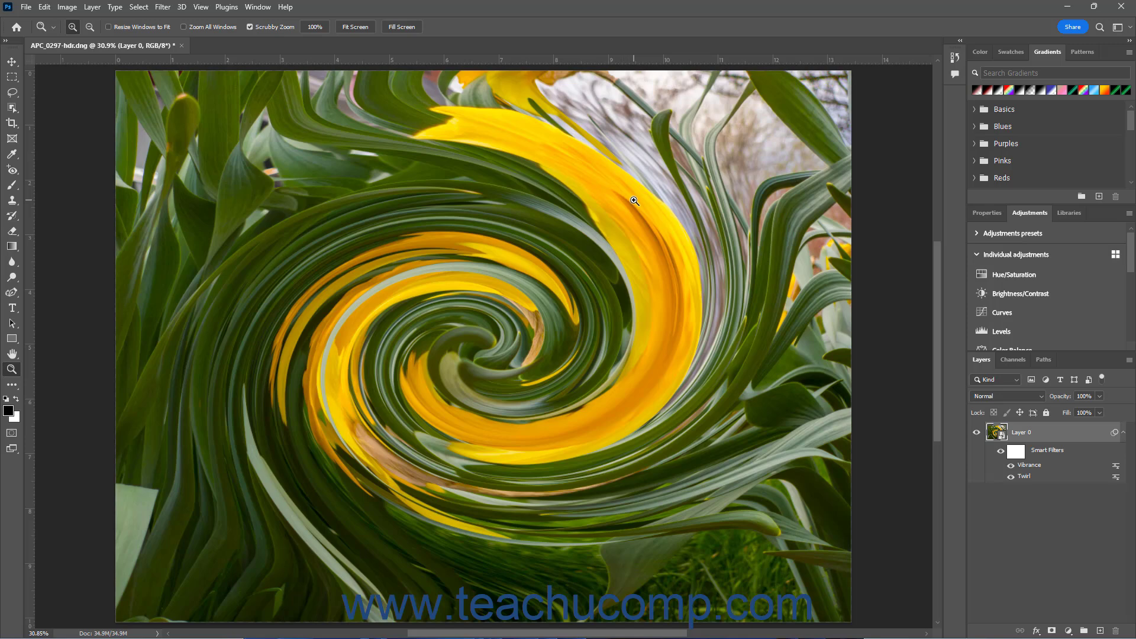
# Edit the Vibrance smart filter on Layer 0 and set its vibrance to +45.
pyautogui.doubleClick(1045, 467)
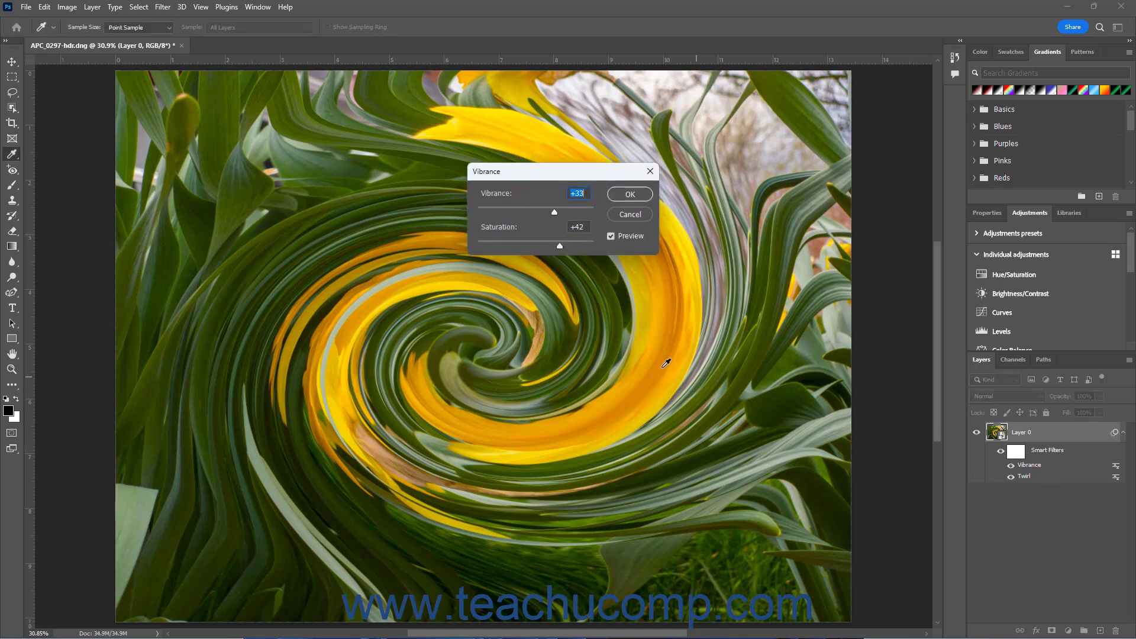
pyautogui.click(562, 209)
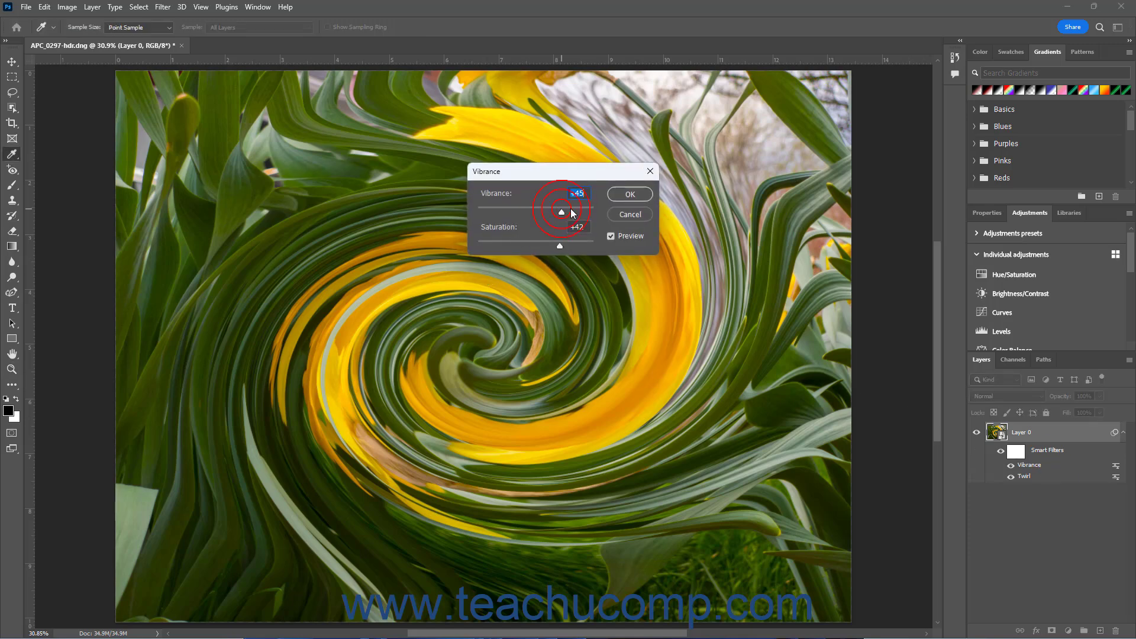
pyautogui.click(630, 195)
pyautogui.press('z')
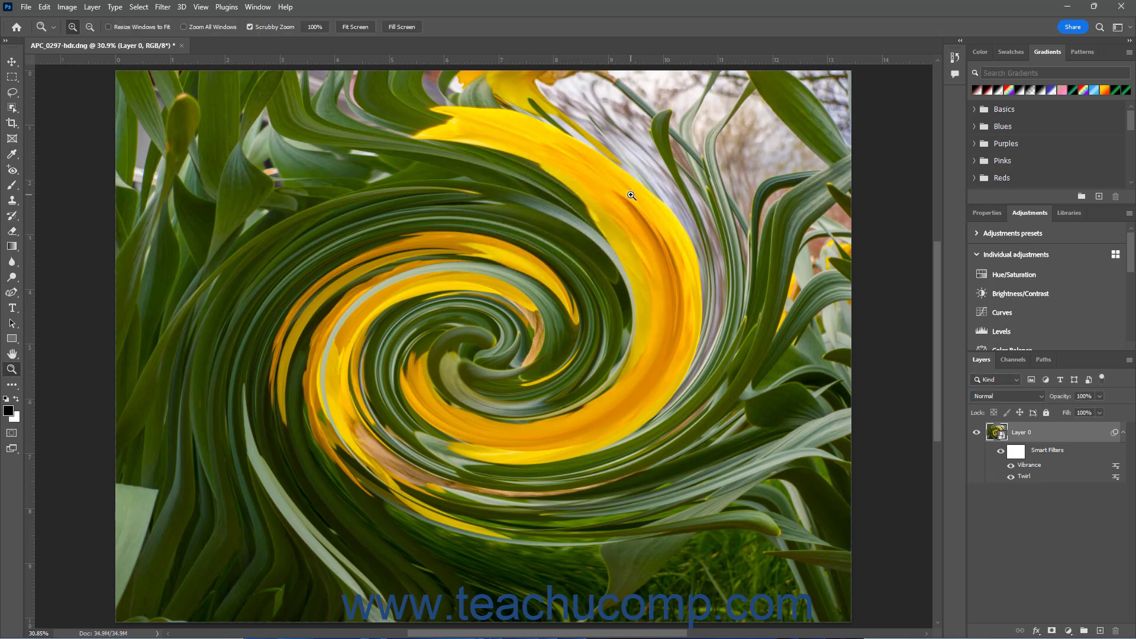
# Delete the Twirl smart filter from Layer 0 and clear all its remaining smart filters.
pyautogui.rightClick(1032, 482)
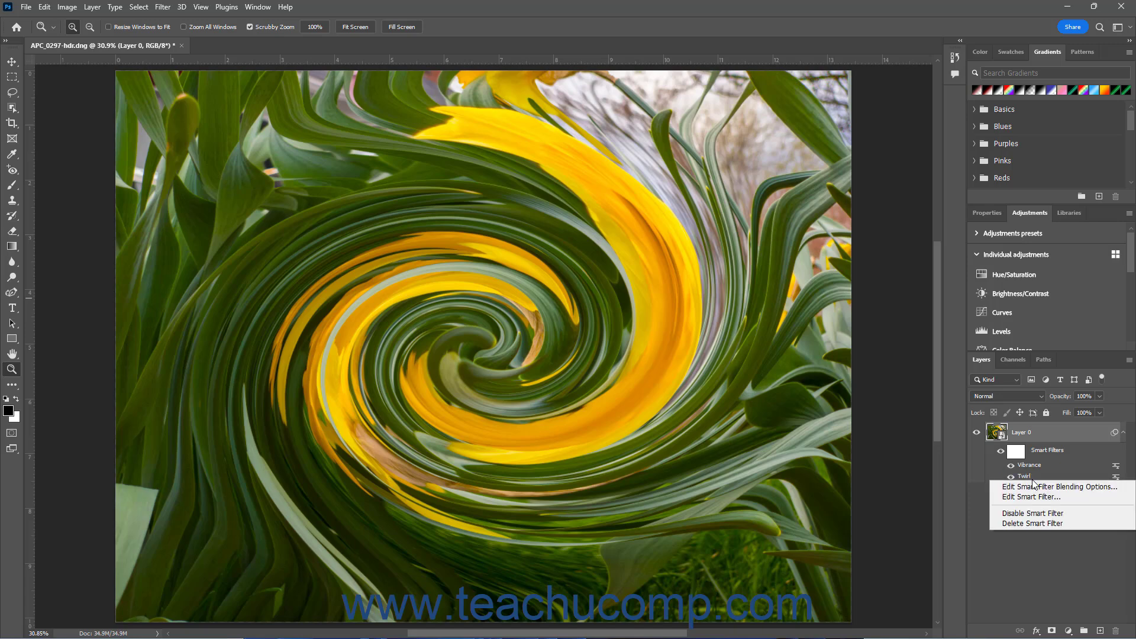
pyautogui.click(1035, 525)
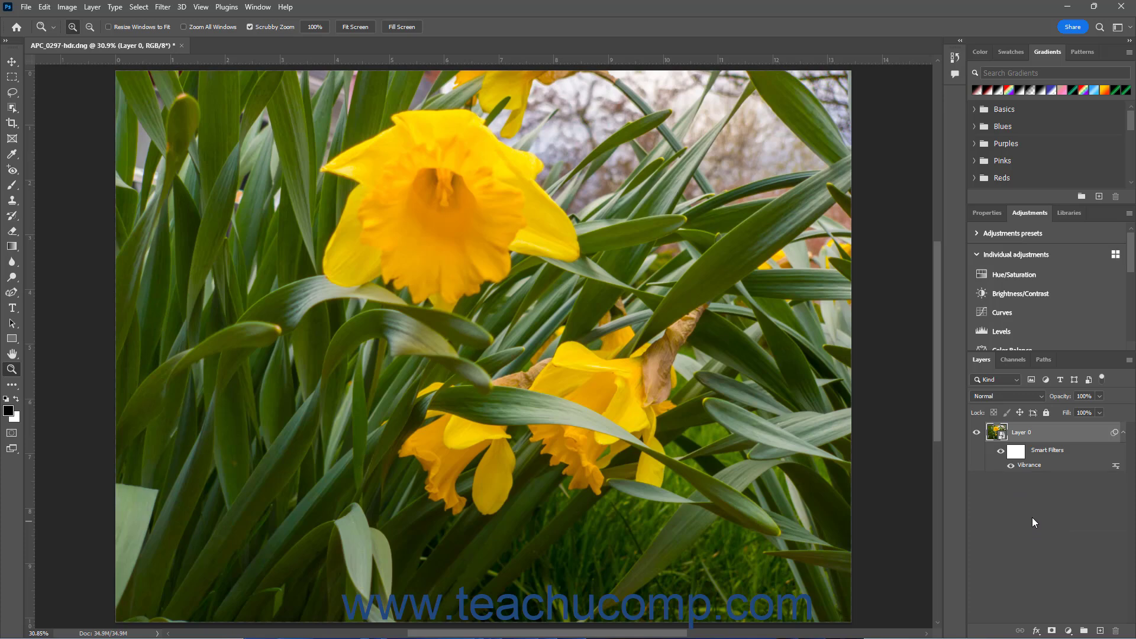
pyautogui.rightClick(1039, 456)
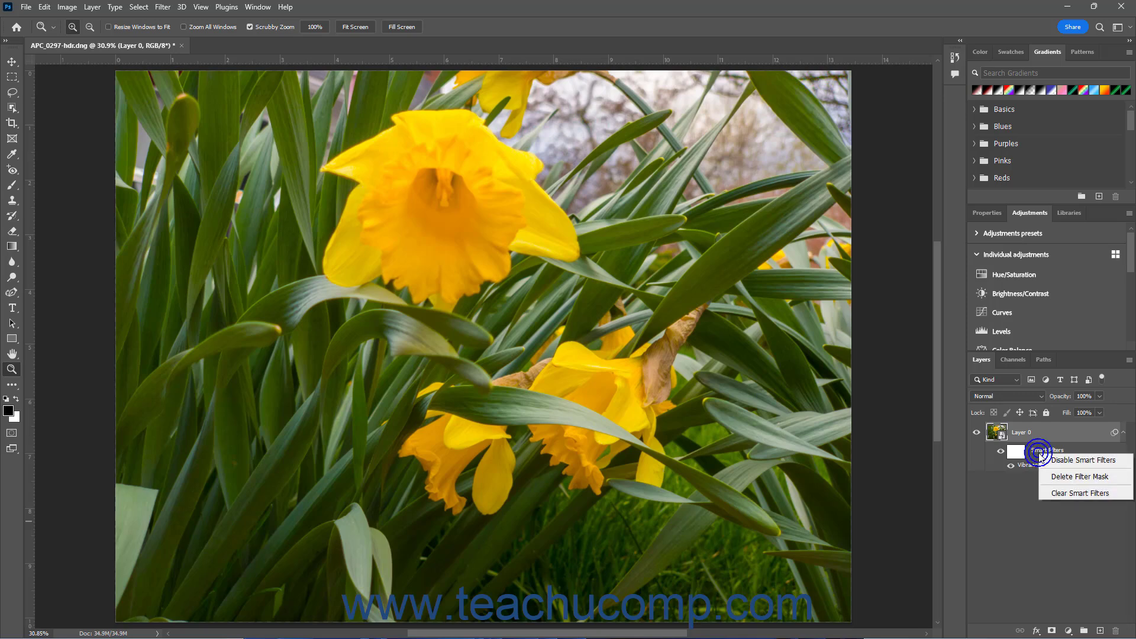
pyautogui.click(1071, 495)
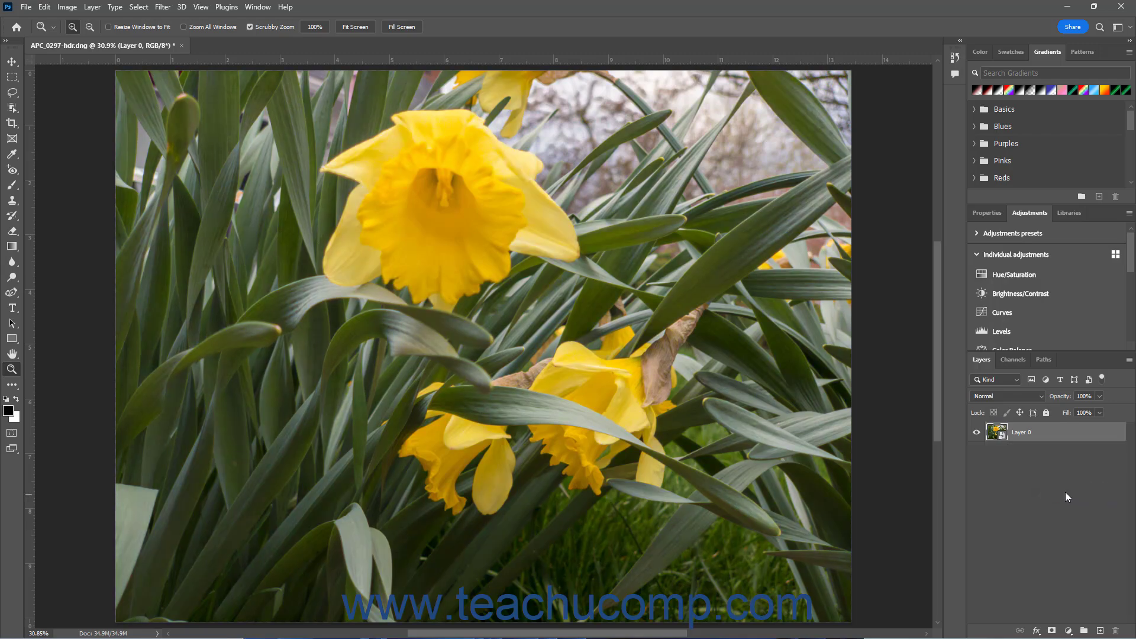
# Close the document without saving changes and reopen APC_0297-hdr.dng from the recent files in Camera Raw.
pyautogui.click(182, 47)
pyautogui.click(577, 241)
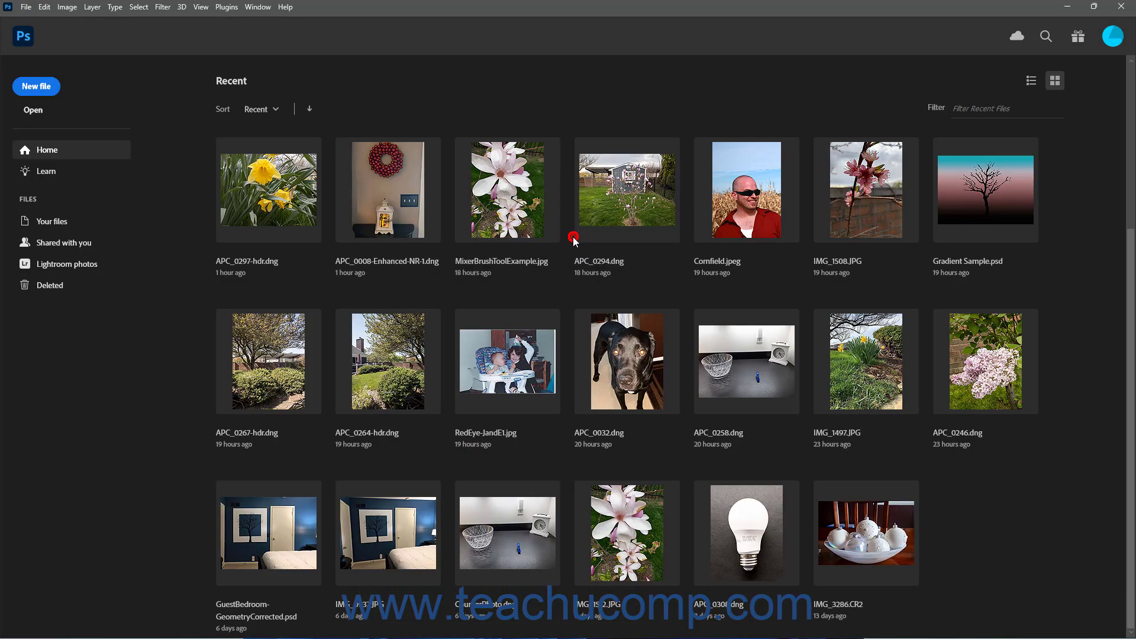
pyautogui.click(281, 206)
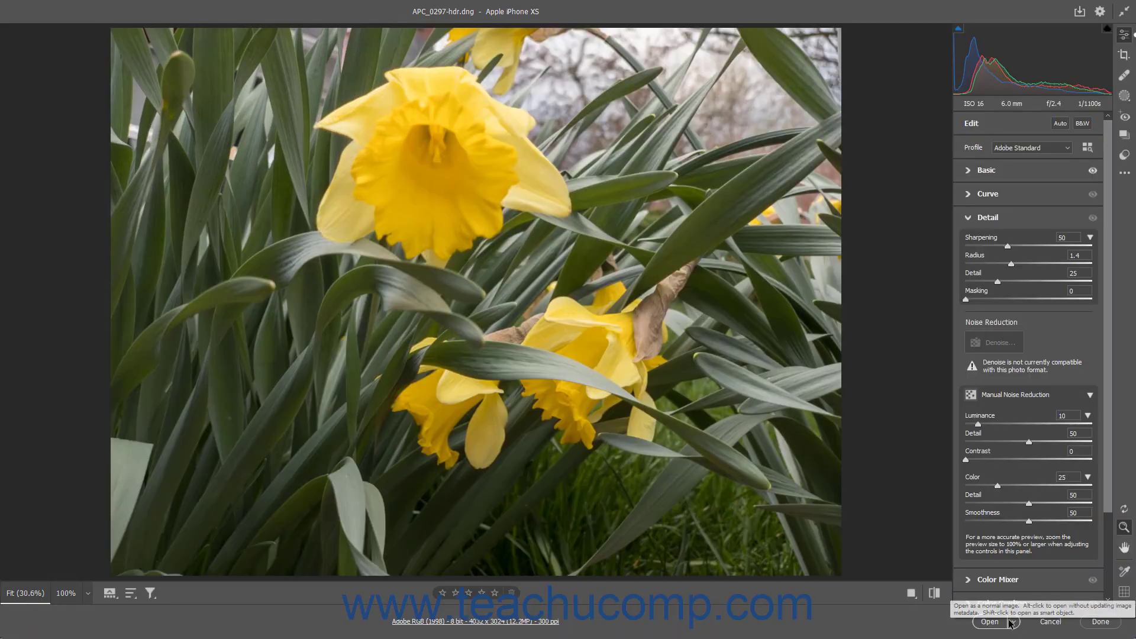
# Open the raw daffodil photo from Camera Raw as a normal image and fit it to the screen.
pyautogui.click(1016, 622)
pyautogui.click(1017, 621)
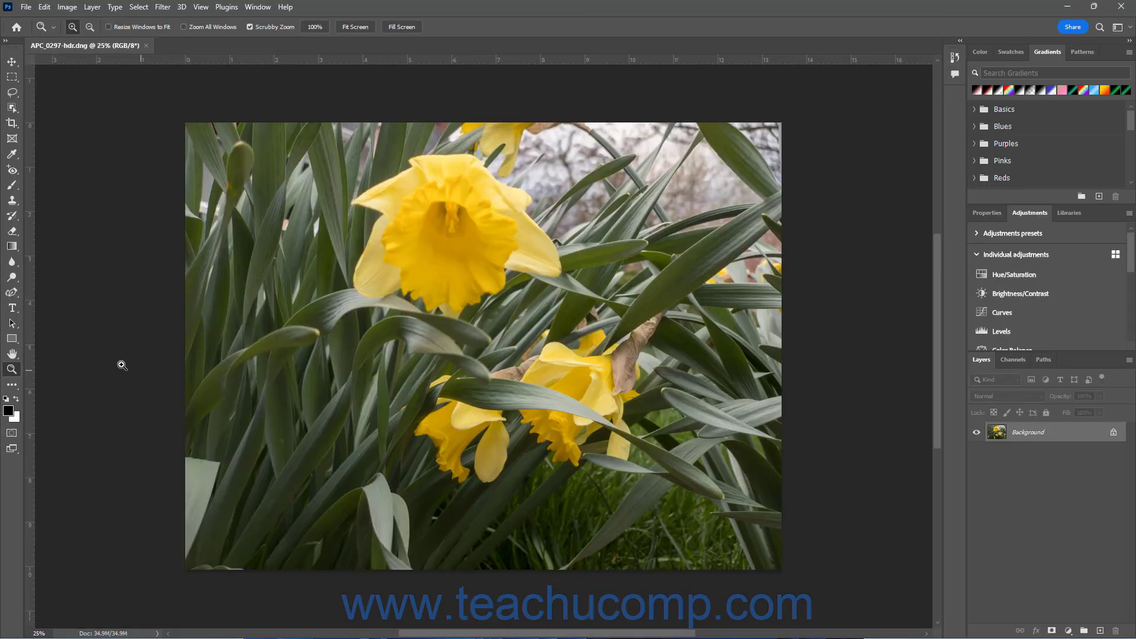
pyautogui.click(363, 30)
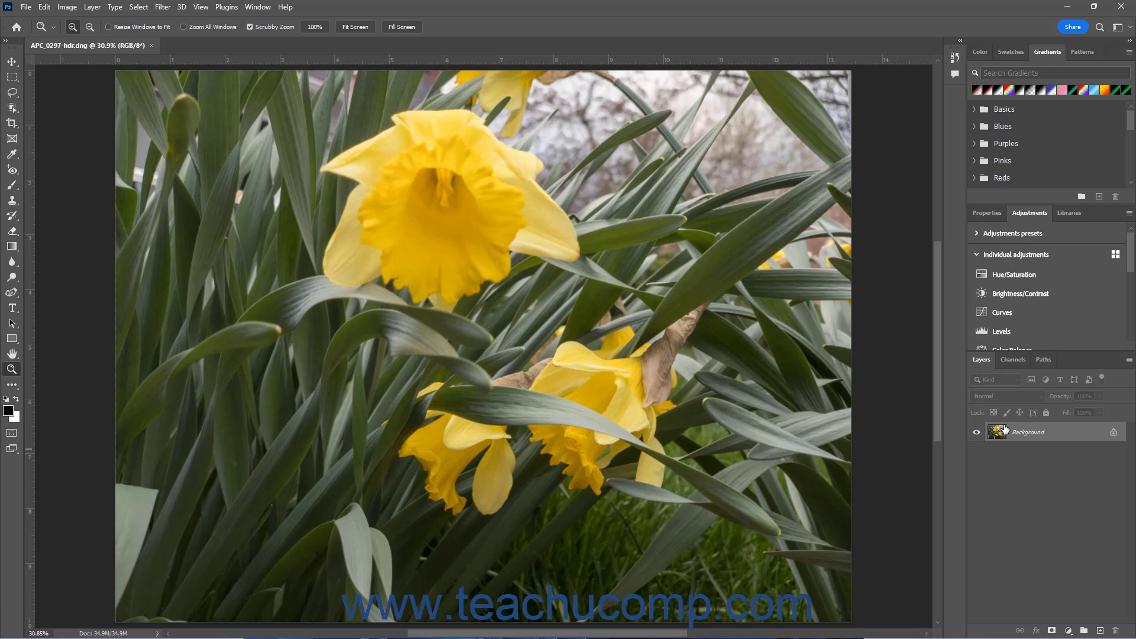
# Add a Vibrance adjustment layer above the Background layer with vibrance +19 and saturation +23.
pyautogui.click(1053, 436)
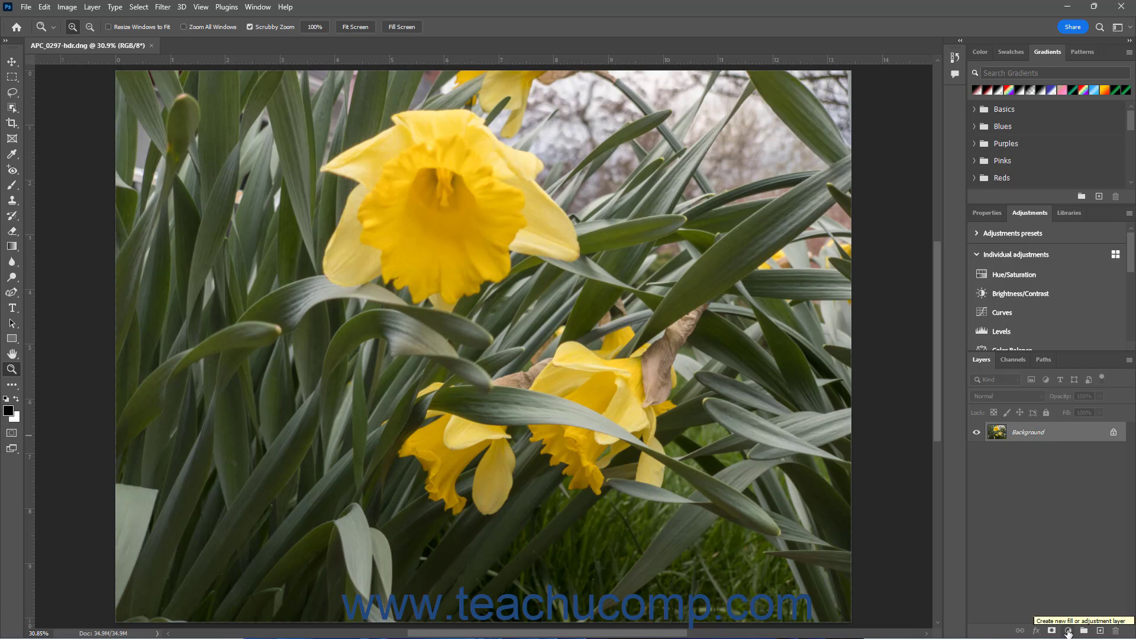
pyautogui.click(1069, 631)
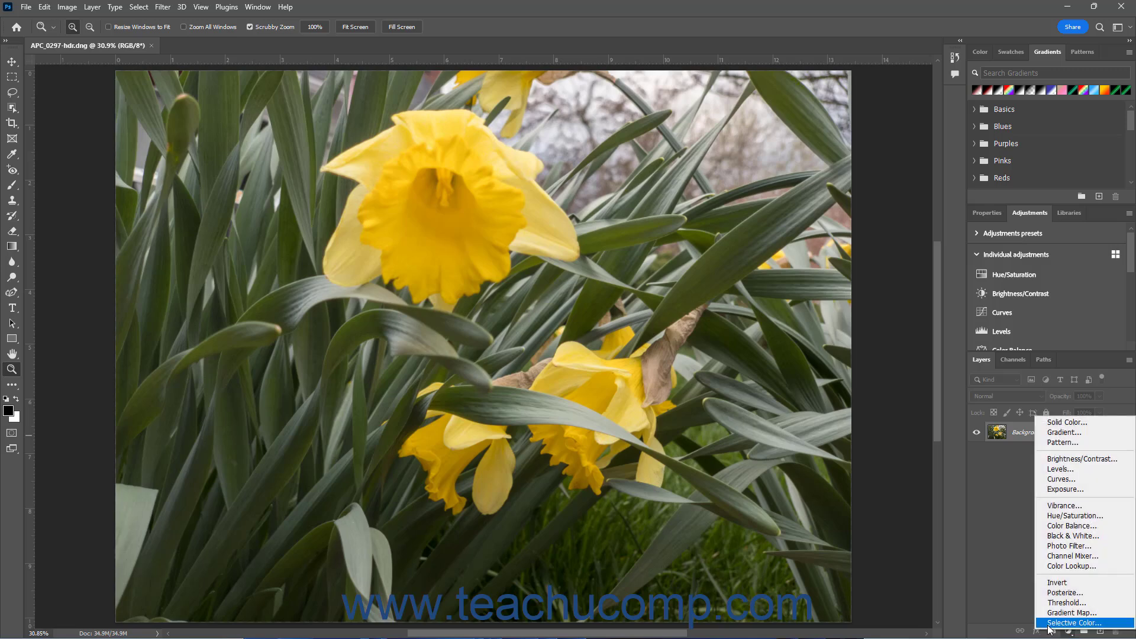
pyautogui.click(1061, 505)
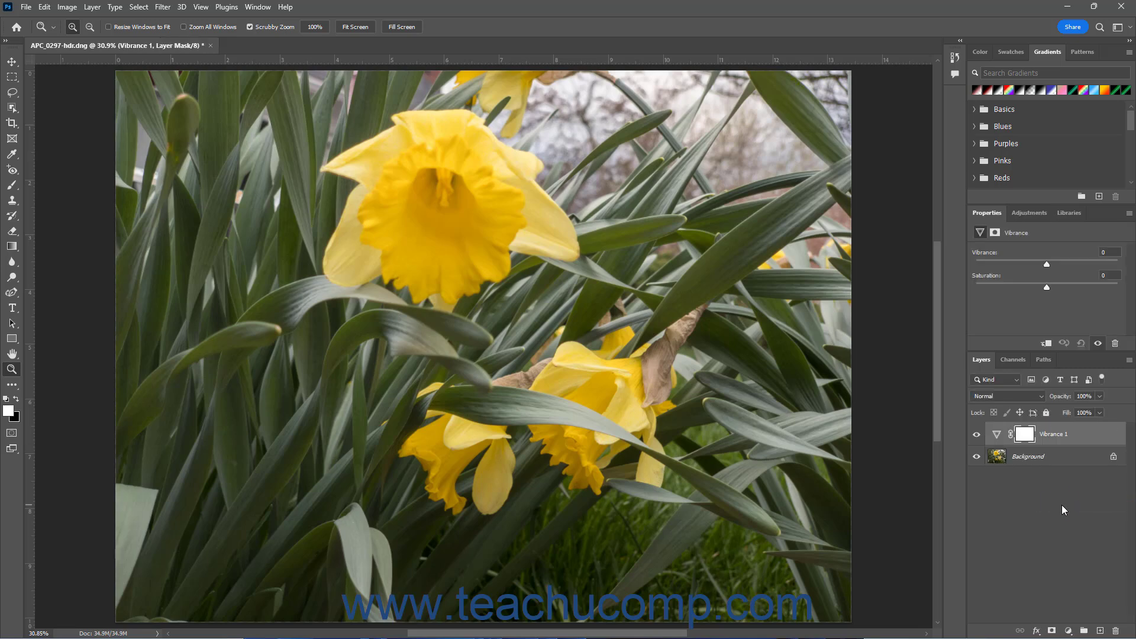
pyautogui.moveTo(1046, 264); pyautogui.dragTo(1064, 286)
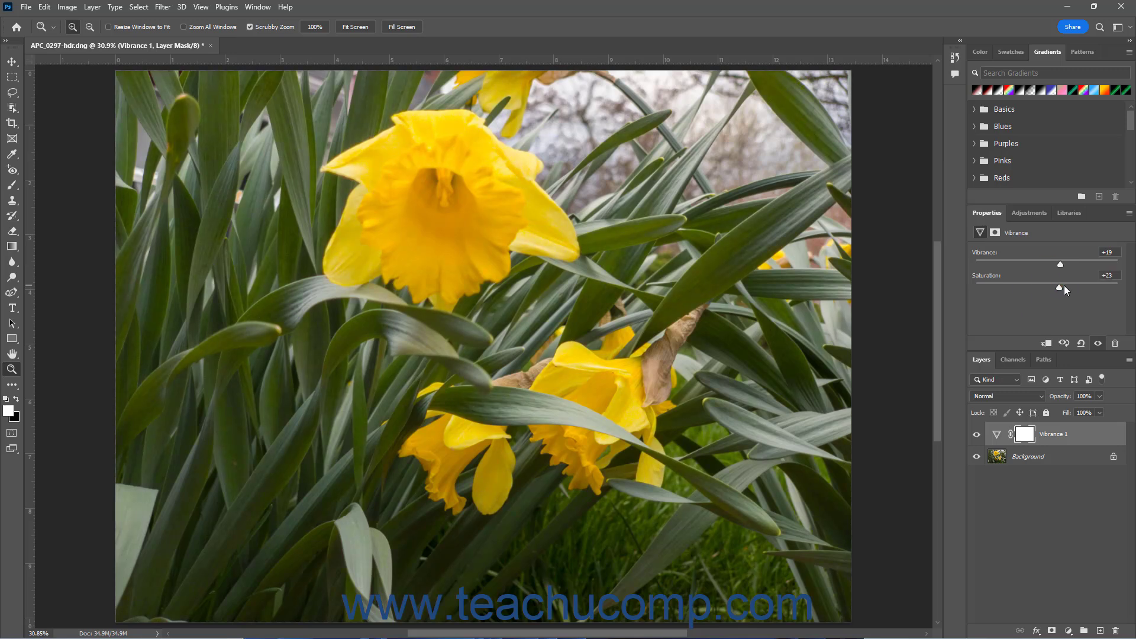
# Add a Brightness/Contrast adjustment layer directly above the Background layer and increase its brightness and contrast.
pyautogui.click(1038, 462)
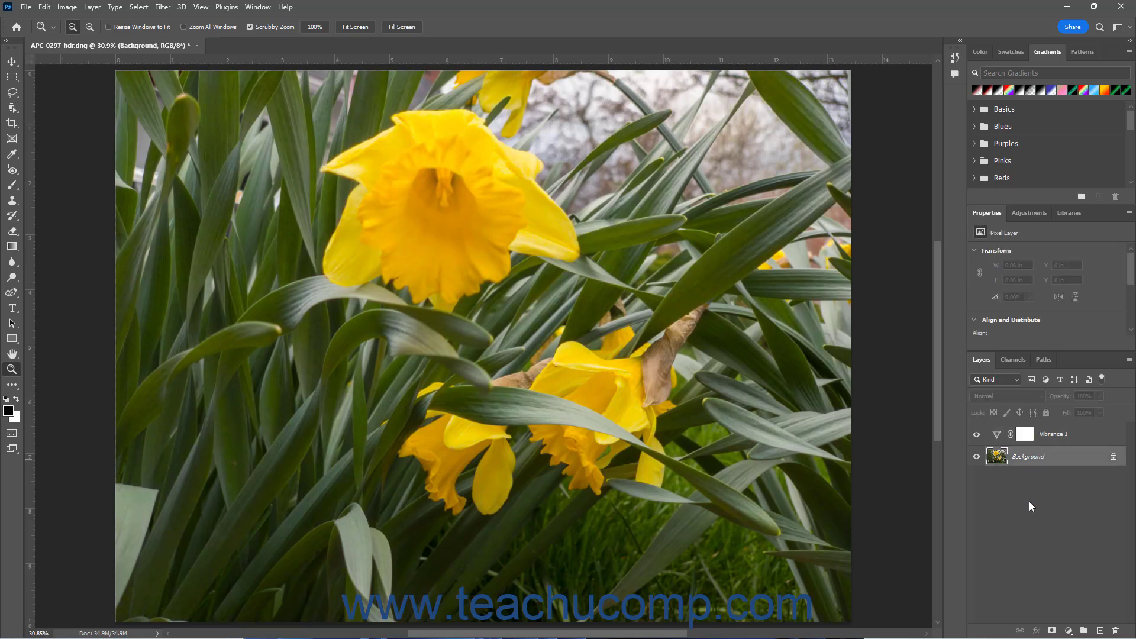
pyautogui.click(1031, 215)
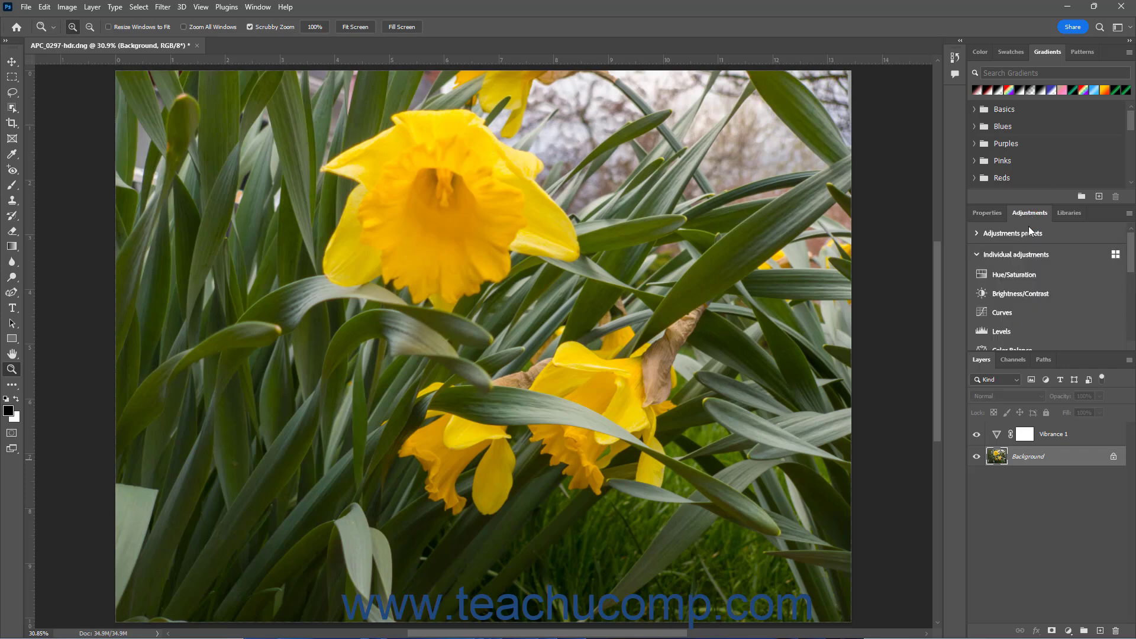
pyautogui.click(1013, 294)
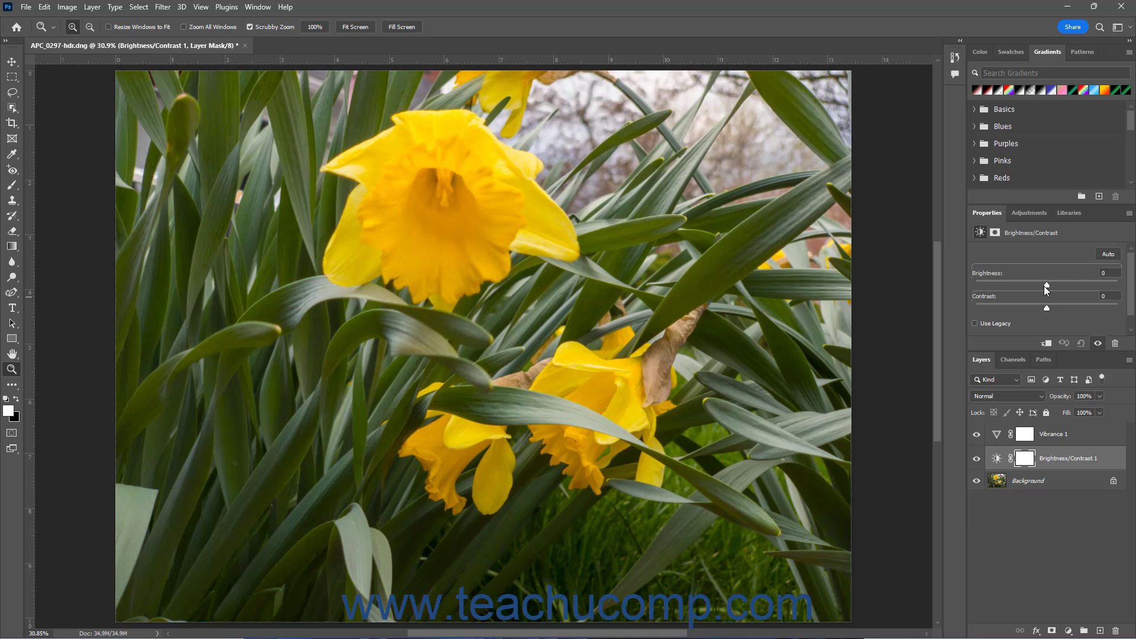
pyautogui.moveTo(1044, 286); pyautogui.dragTo(1069, 307)
pyautogui.click(1027, 535)
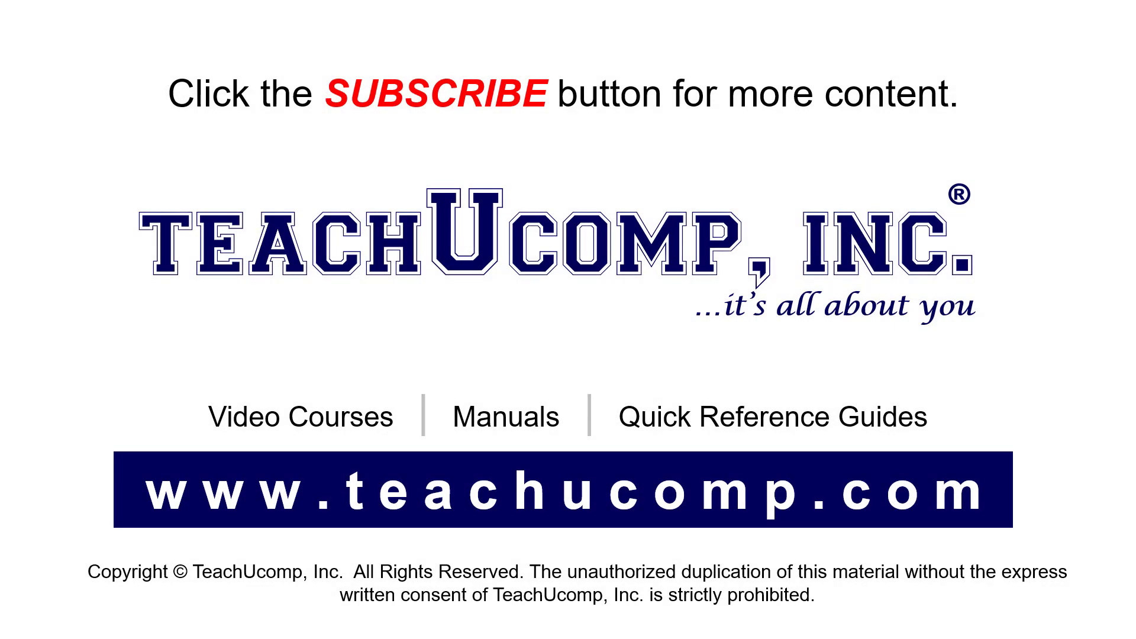